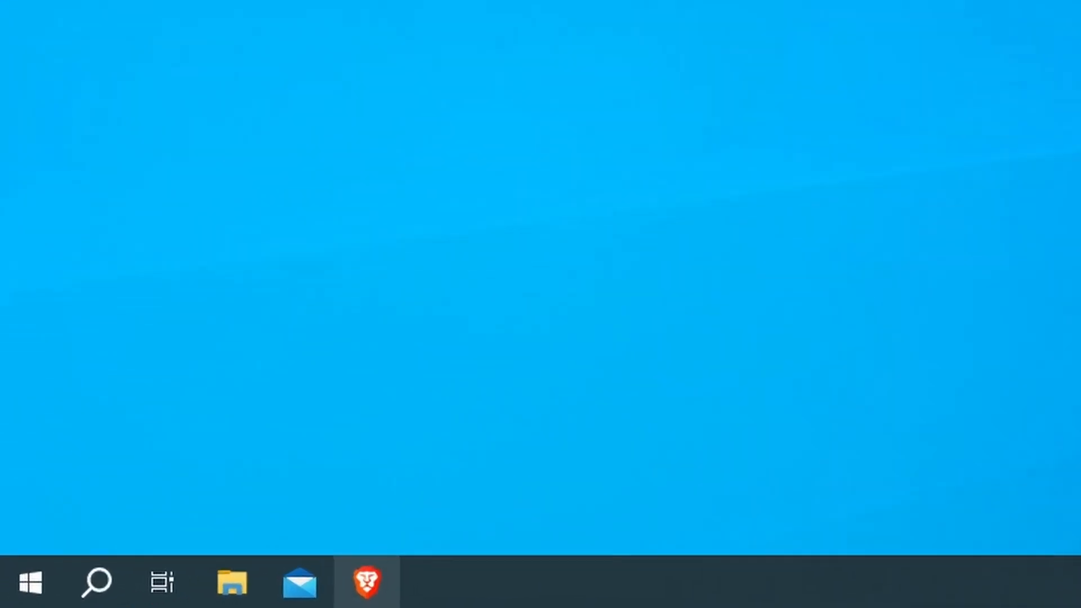
# Step: In the Brave browser, search for "ShareX download" and open the Downloads page on getsharex.com
pyautogui.click(150, 598)
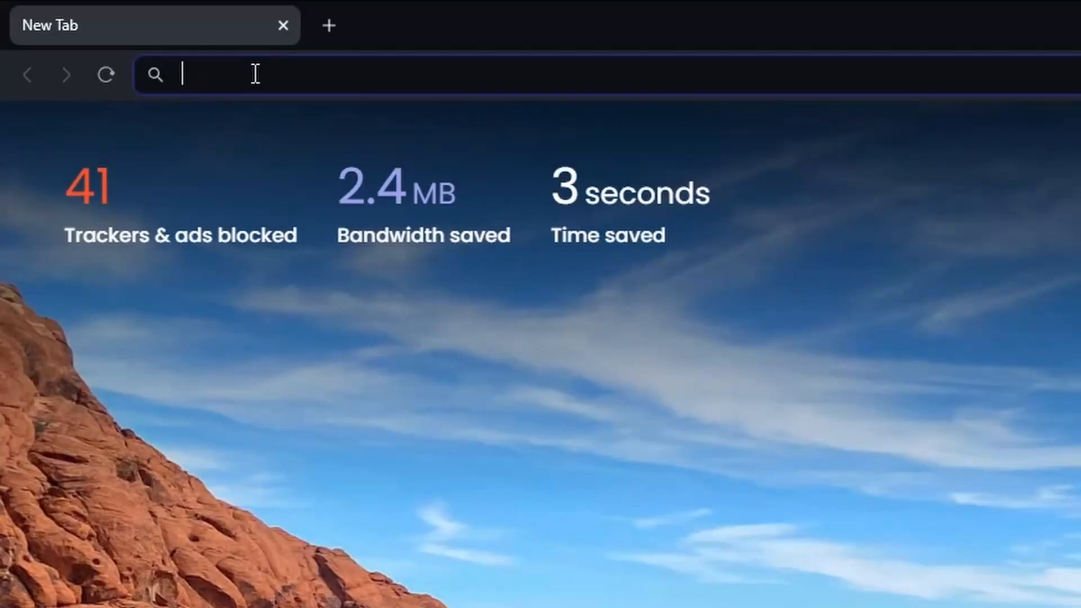
pyautogui.write('ShareX download')
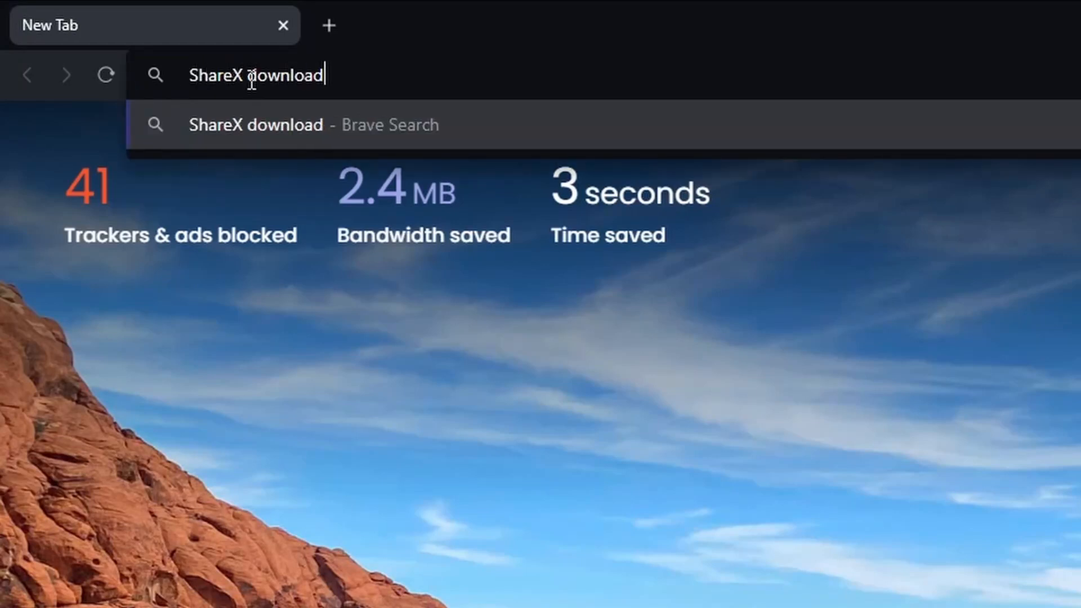
pyautogui.press('Return')
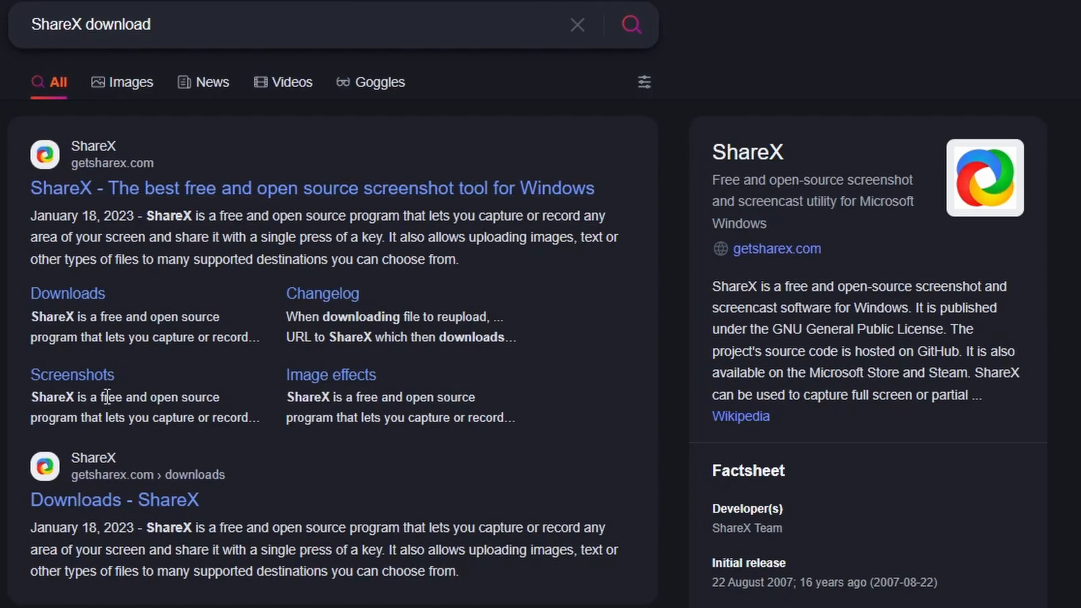
pyautogui.click(117, 501)
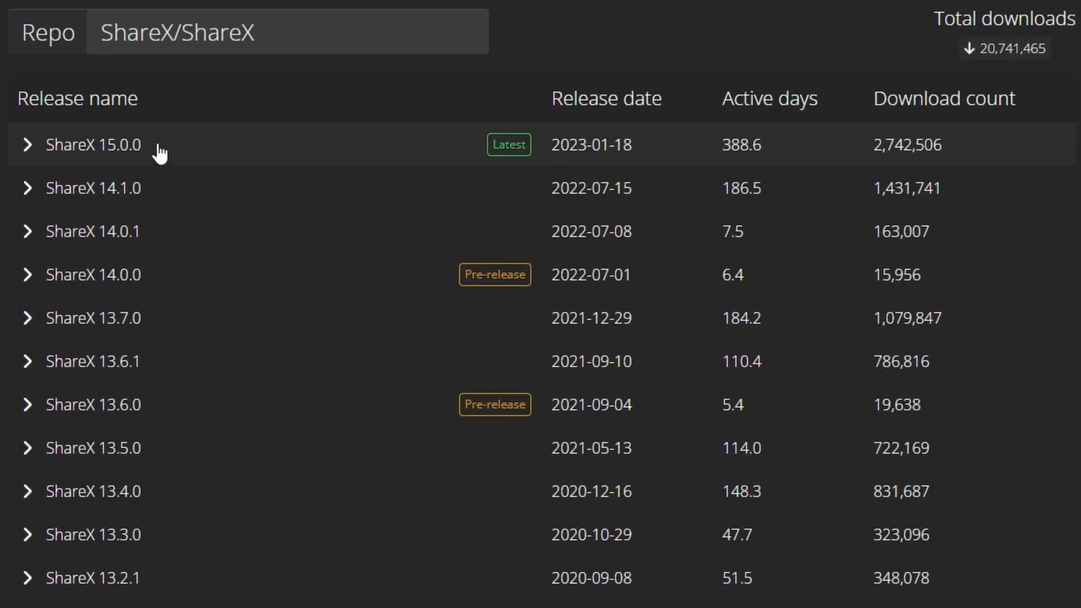
# Step: Download ShareX-15.0.0-setup.exe from the latest ShareX 15.0.0 release into the Downloads folder
pyautogui.click(160, 152)
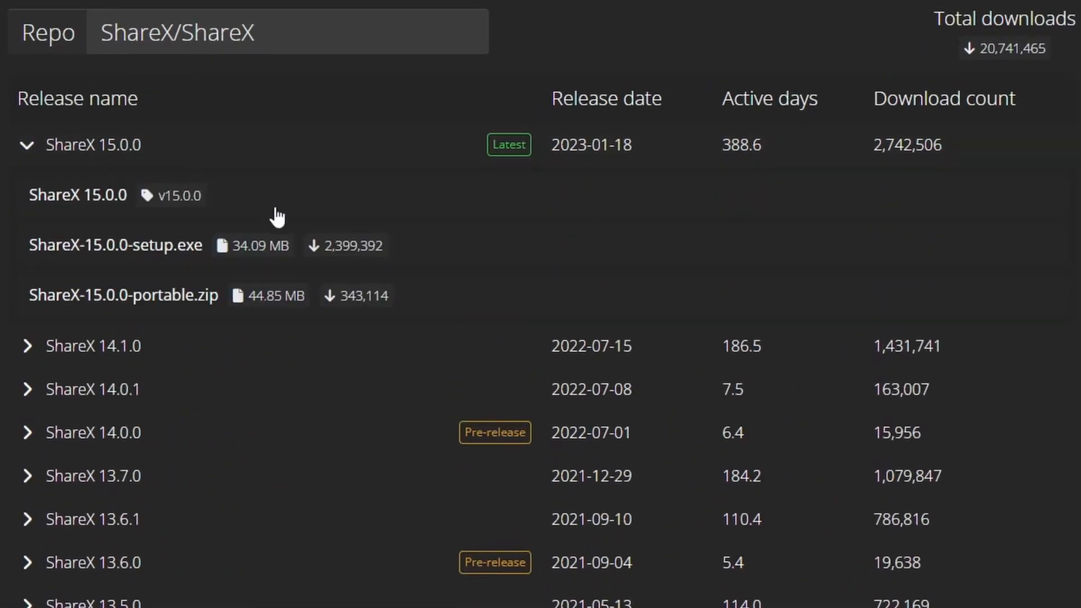
pyautogui.click(406, 250)
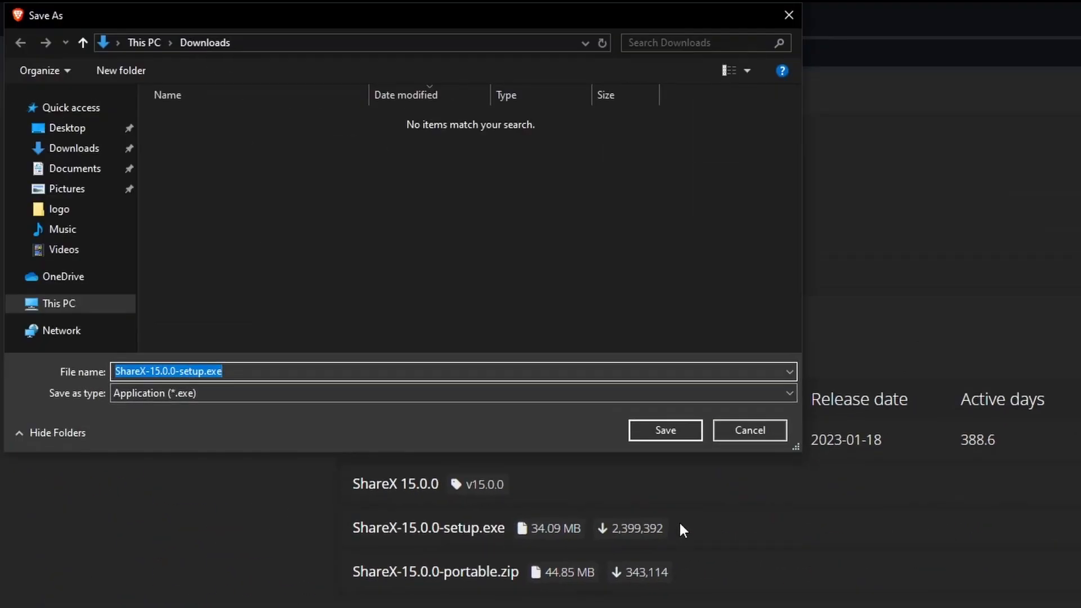
pyautogui.click(667, 435)
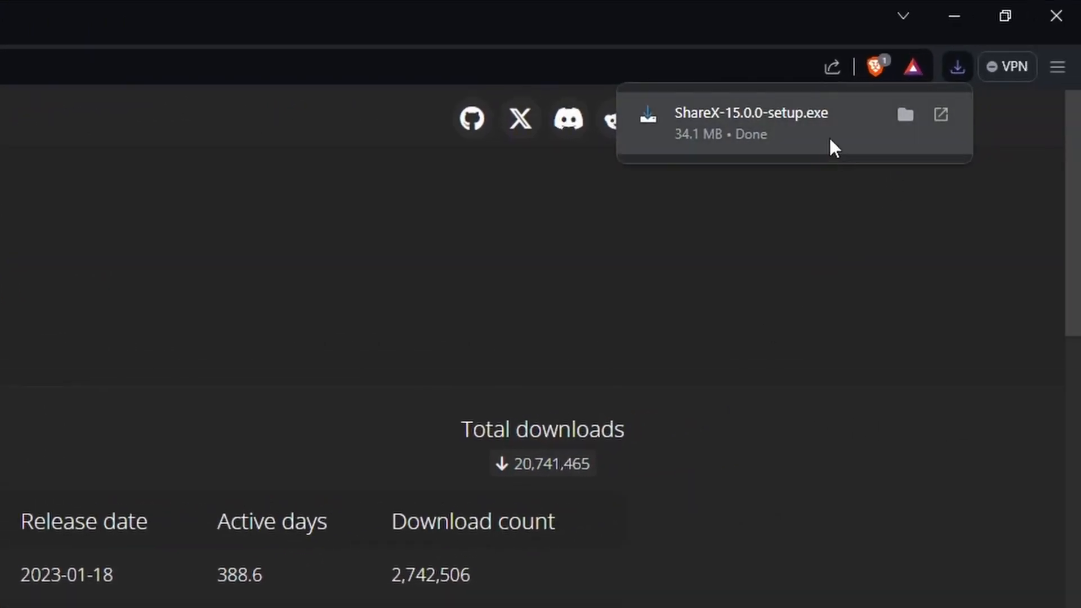
# Step: Run the downloaded ShareX 15.0.0 installer, accepting the license agreement, and minimize the ShareX window once installation finishes
pyautogui.click(830, 141)
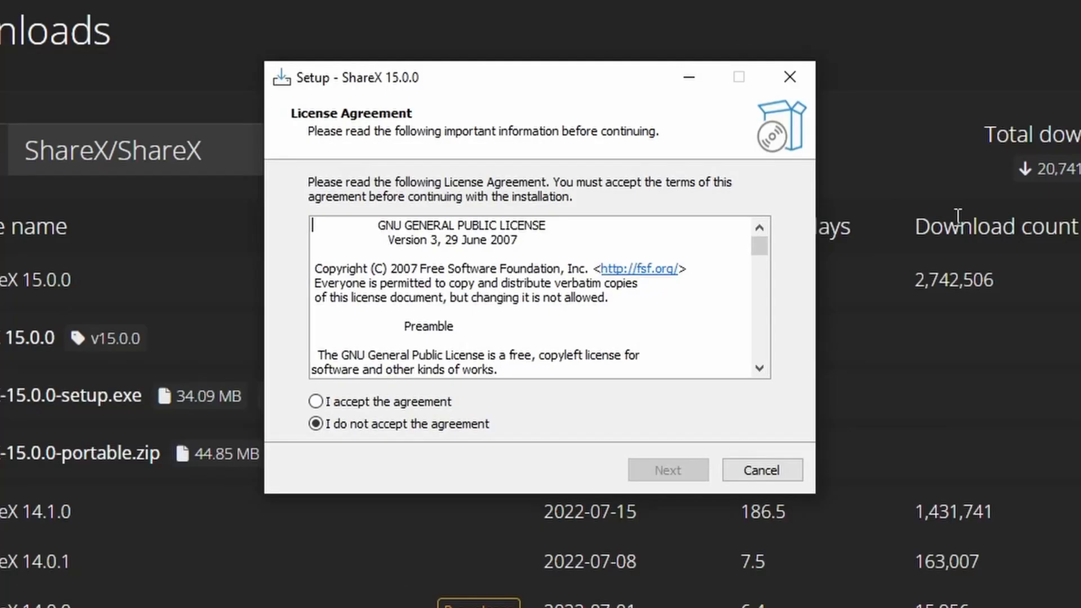
pyautogui.click(417, 399)
pyautogui.click(668, 471)
pyautogui.click(670, 471)
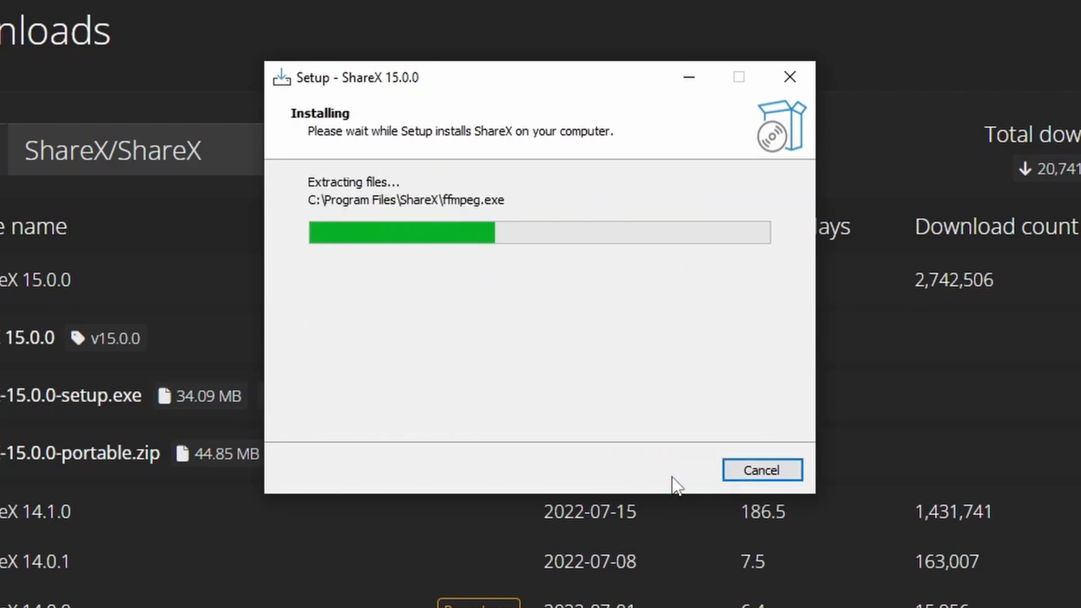
pyautogui.click(673, 478)
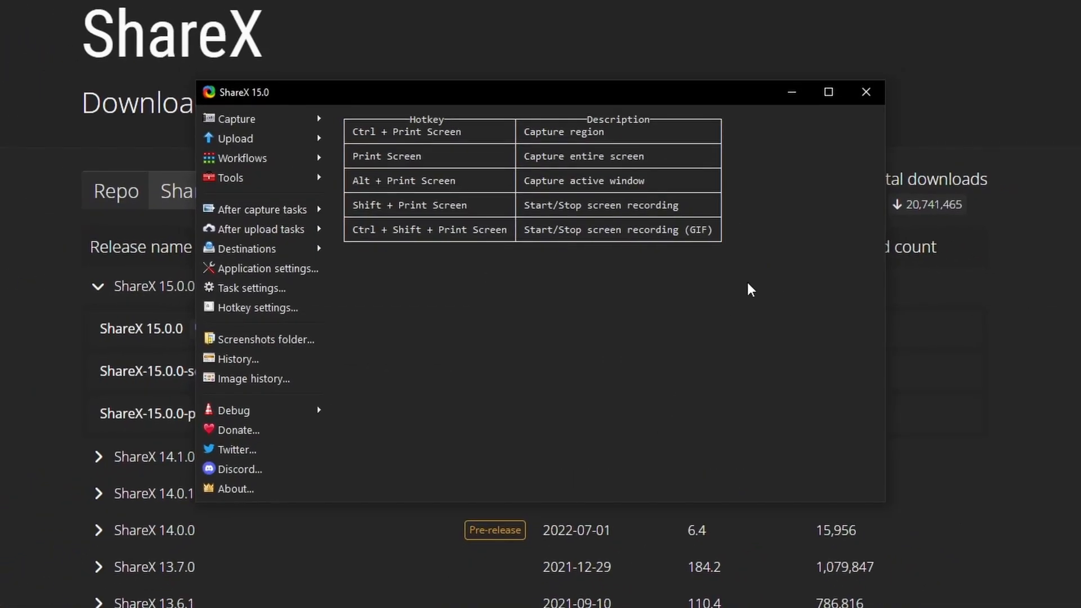
pyautogui.click(803, 100)
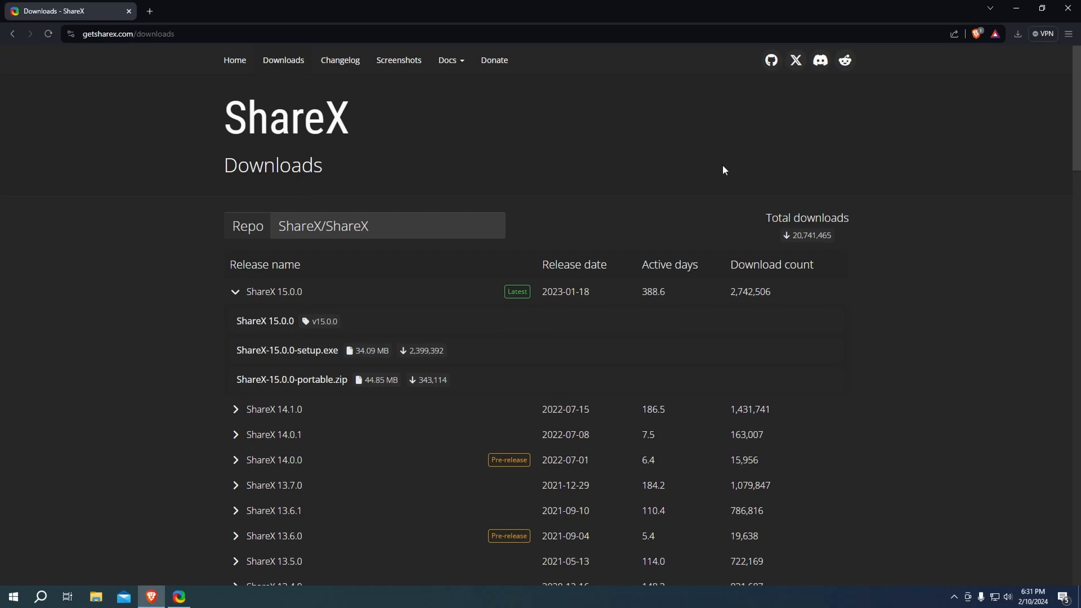
# Step: Go to the voided.host website in the browser
pyautogui.click(474, 35)
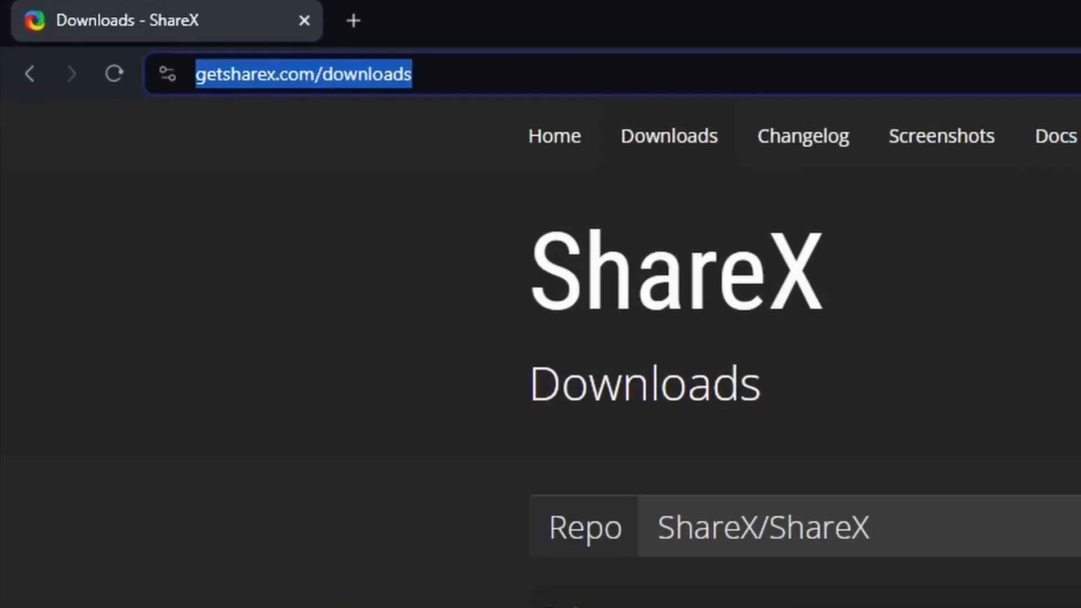
pyautogui.write('voided.host')
pyautogui.press('Return')
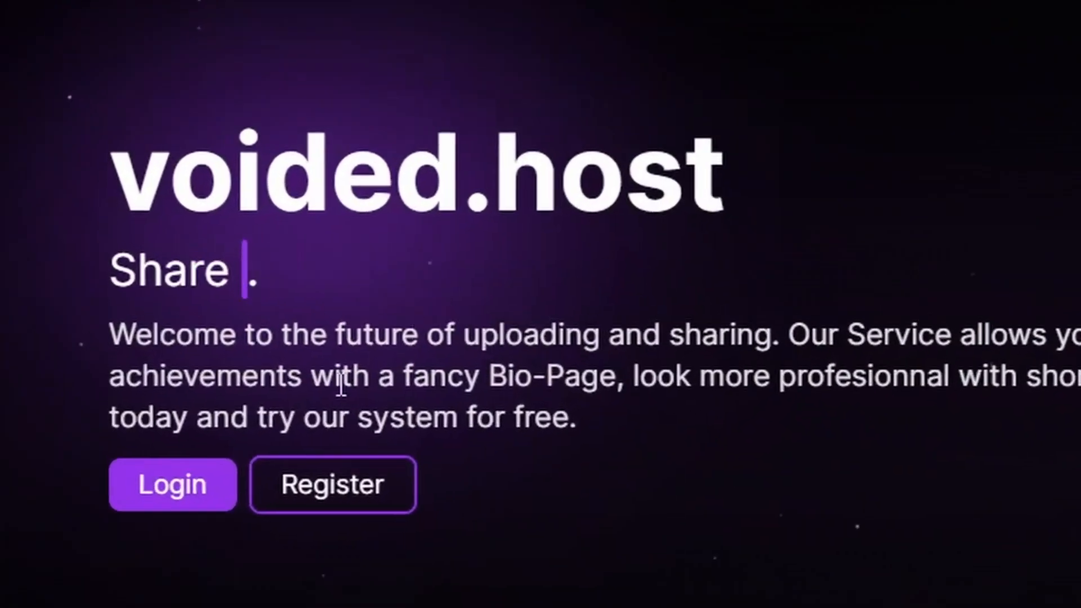
# Step: Log in to voided.host with the account's username and password
pyautogui.click(152, 503)
pyautogui.click(620, 191)
pyautogui.write('voidedT')
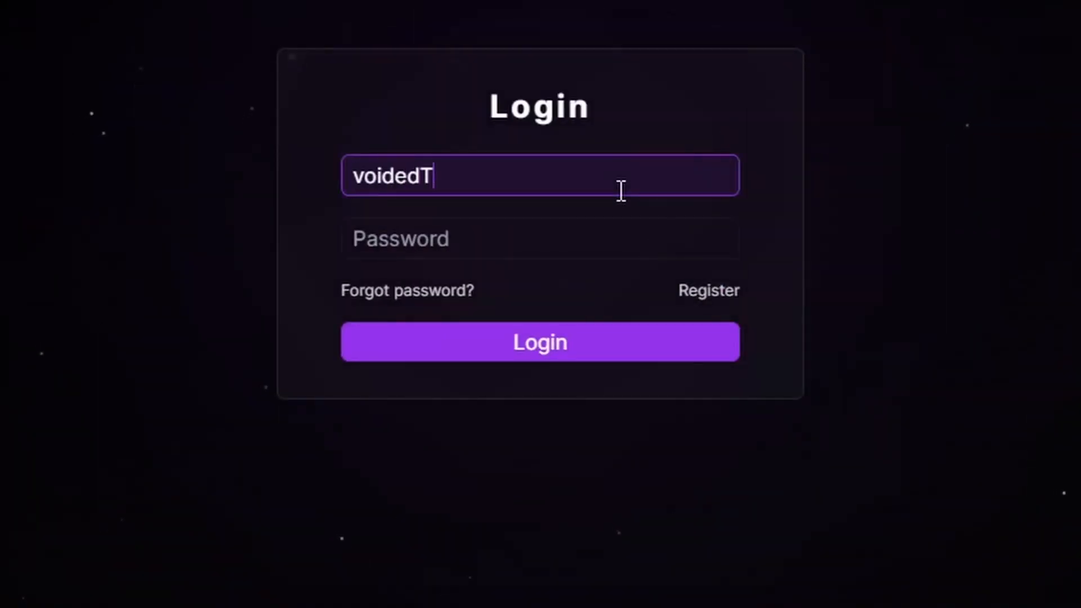
pyautogui.write('utorial')
pyautogui.press('Tab')
pyautogui.write('••••••••••')
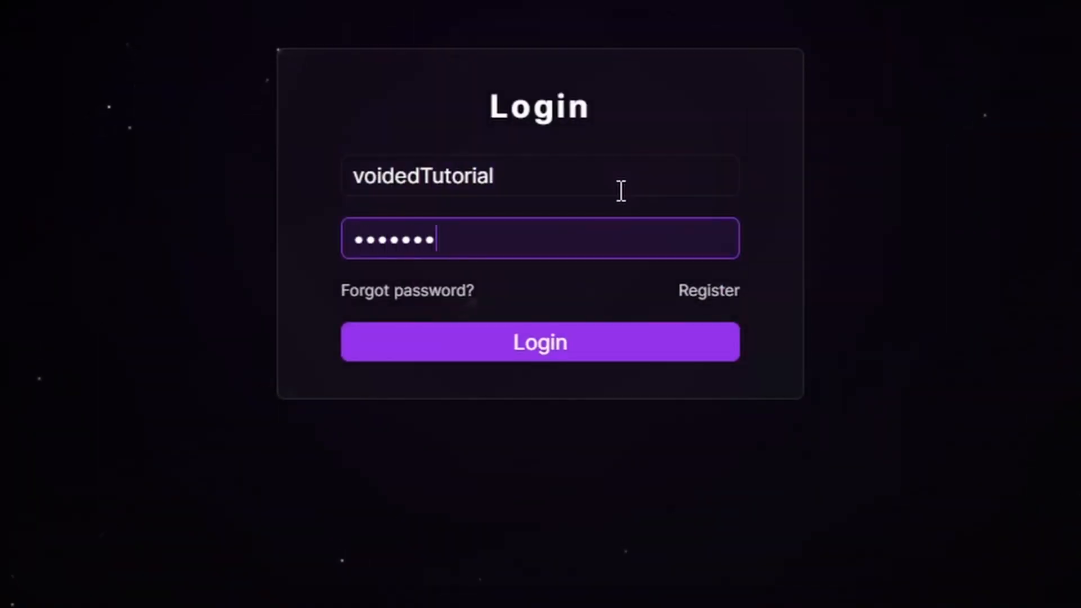
pyautogui.write('•••')
pyautogui.click(577, 329)
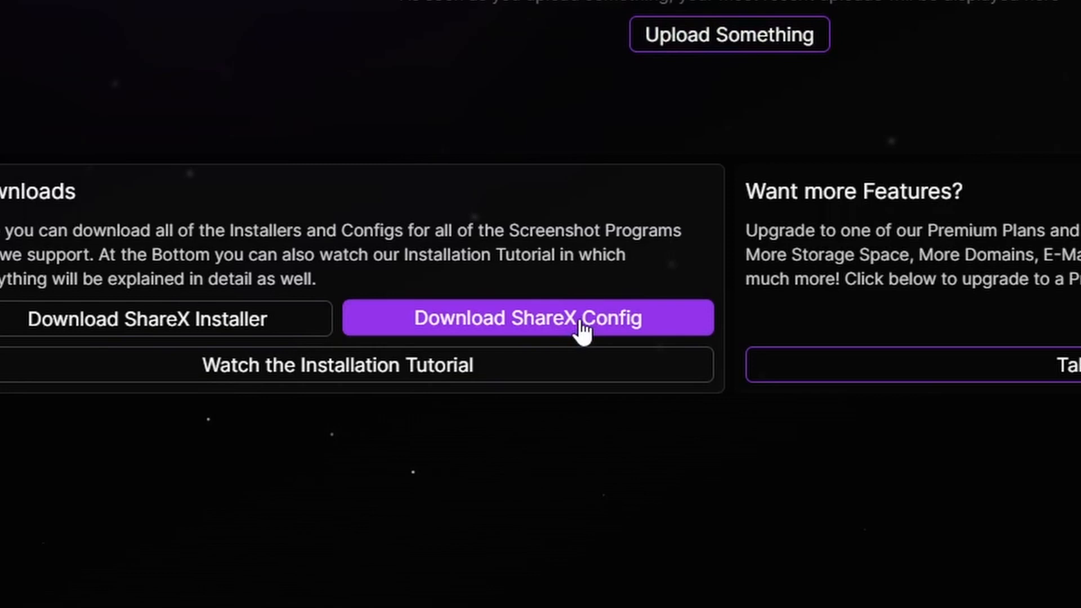
# Step: Download the voided.host ShareX config to the Downloads folder and import it into ShareX as the active custom uploader for images
pyautogui.click(579, 318)
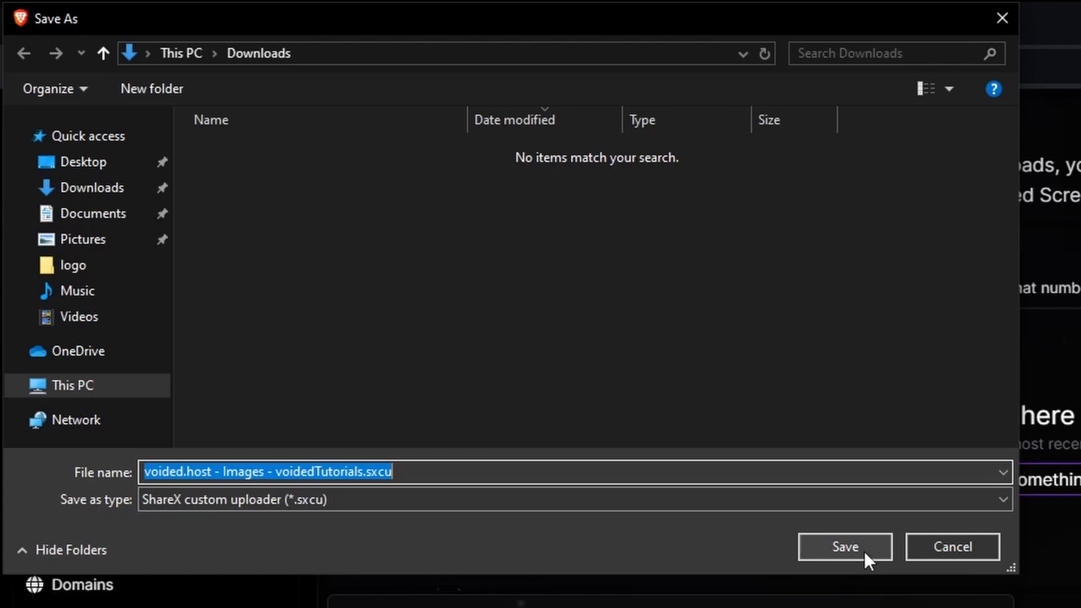
pyautogui.click(845, 547)
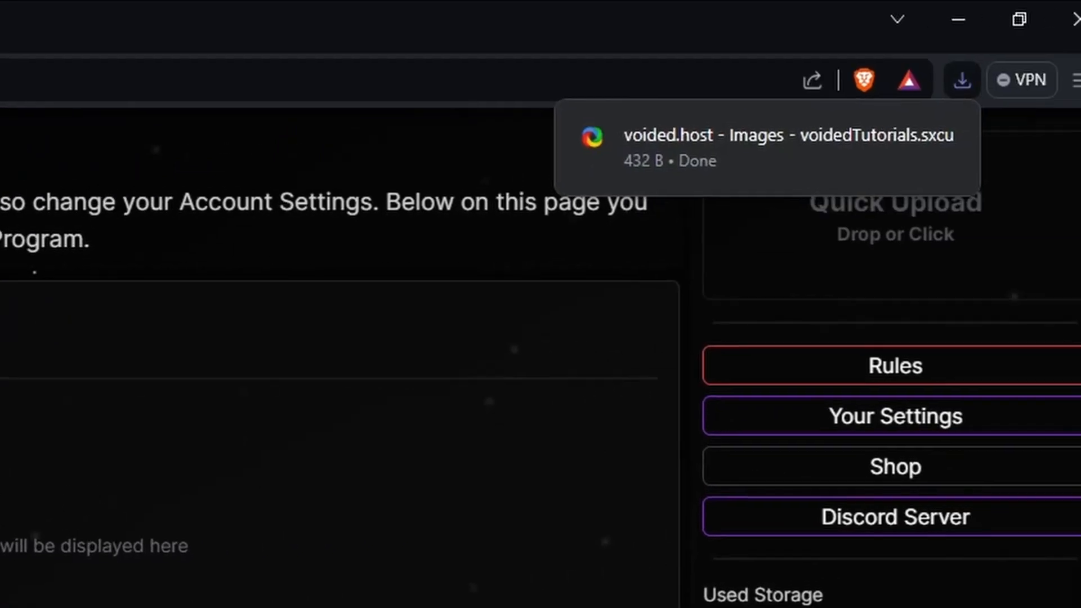
pyautogui.click(711, 159)
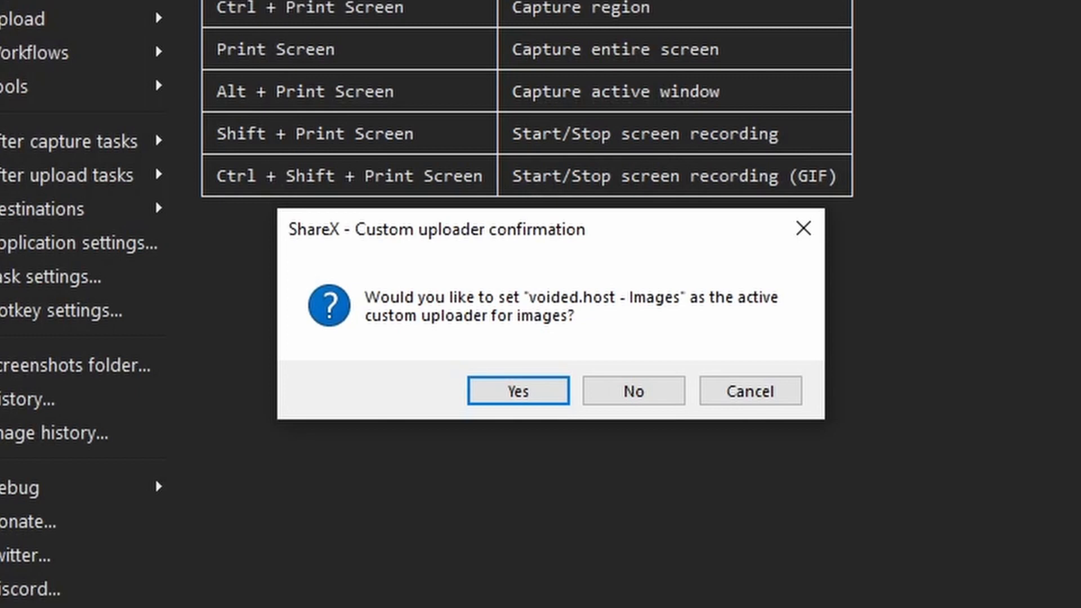
pyautogui.click(535, 404)
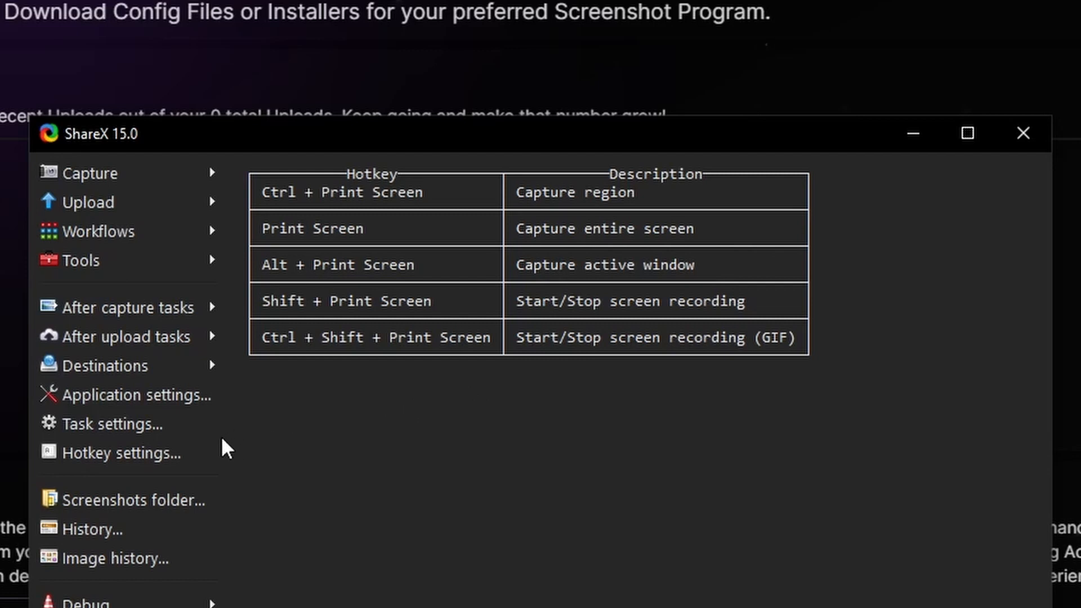
# Step: In ShareX's hotkey settings, assign Print Screen to Capture region and clear the hotkey for Capture entire screen
pyautogui.click(209, 448)
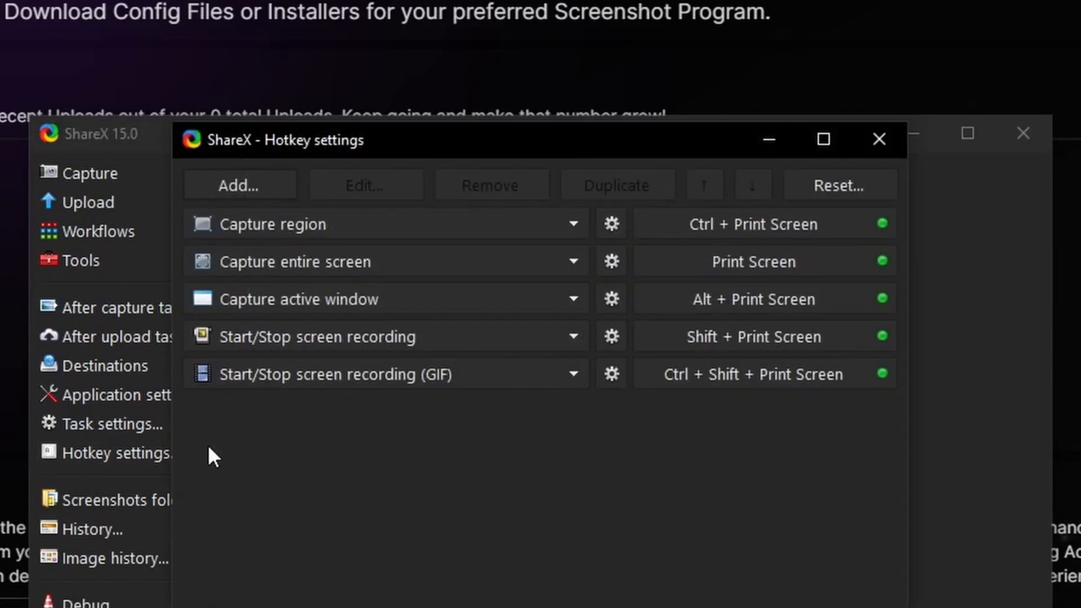
pyautogui.click(752, 233)
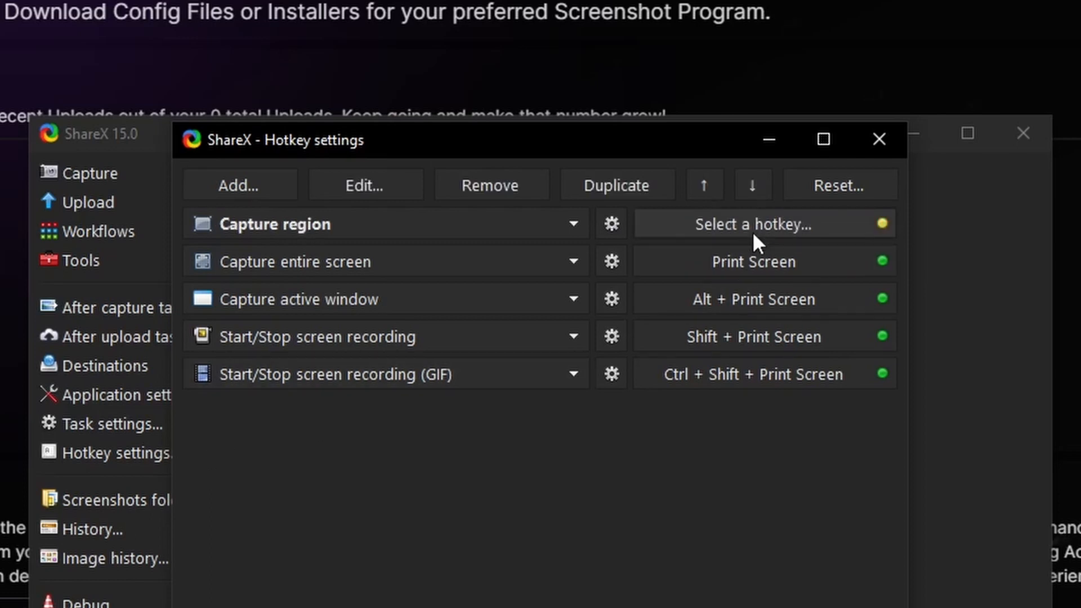
pyautogui.press('Print')
pyautogui.click(748, 251)
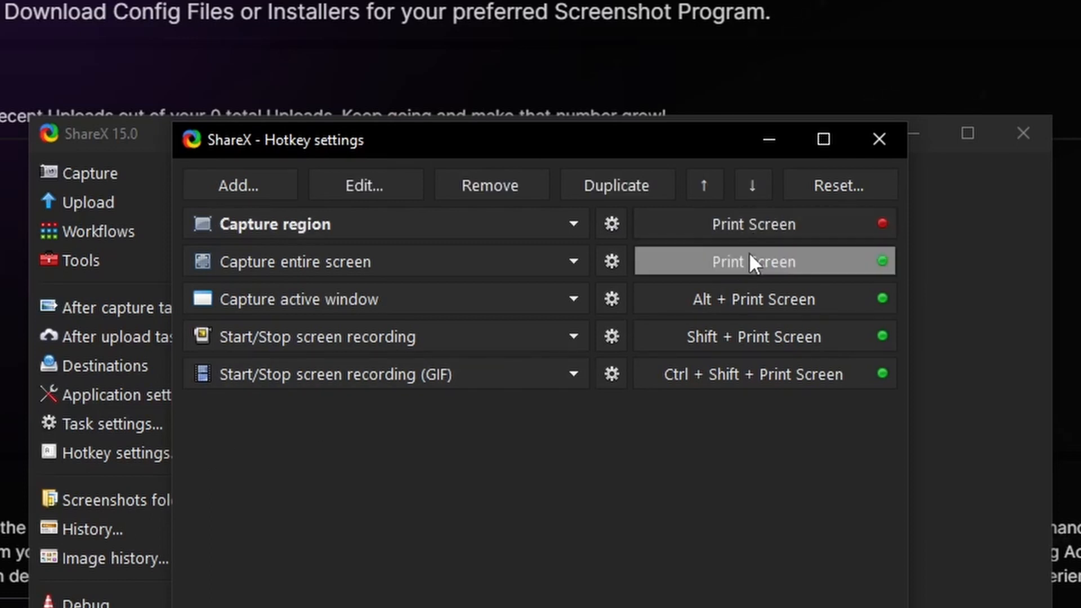
pyautogui.press('Escape')
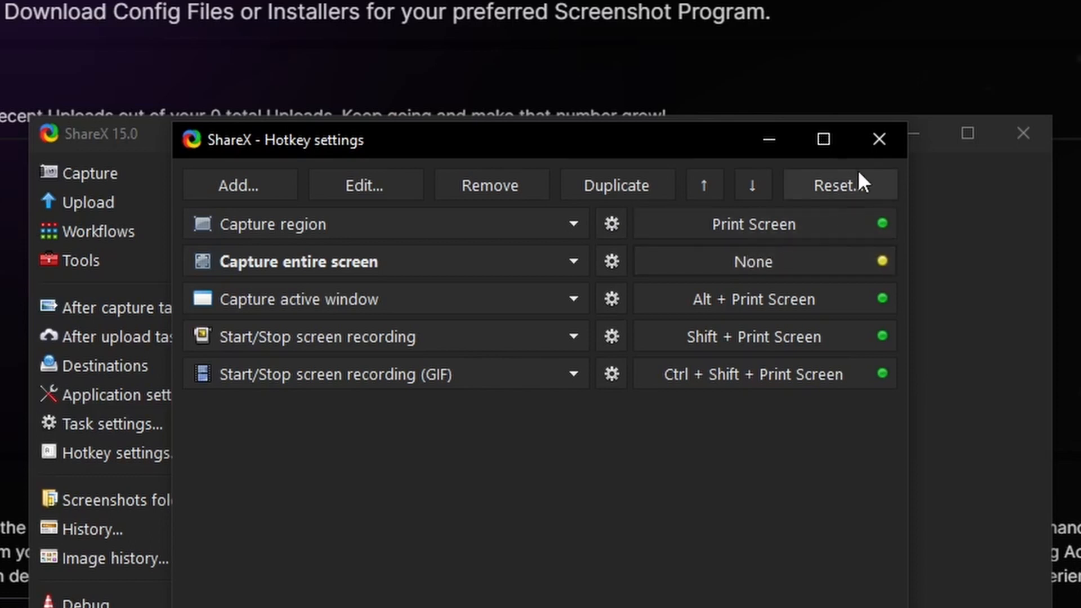
pyautogui.click(867, 150)
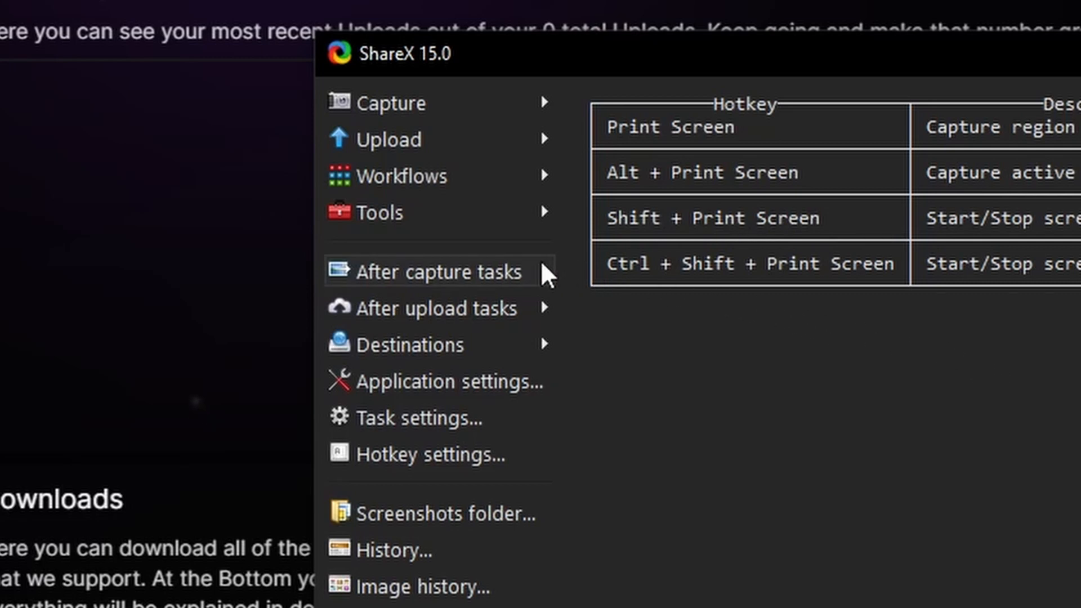
# Step: Review the after capture tasks, including Save image to file, and the after upload tasks, including Copy URL to clipboard
pyautogui.moveTo(546, 275)
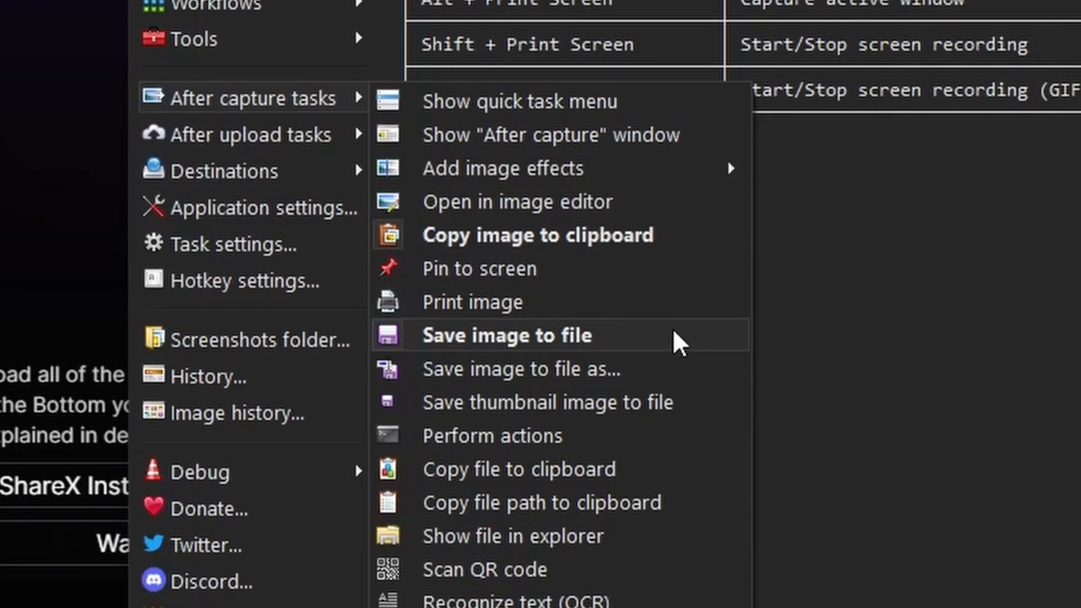
pyautogui.click(674, 332)
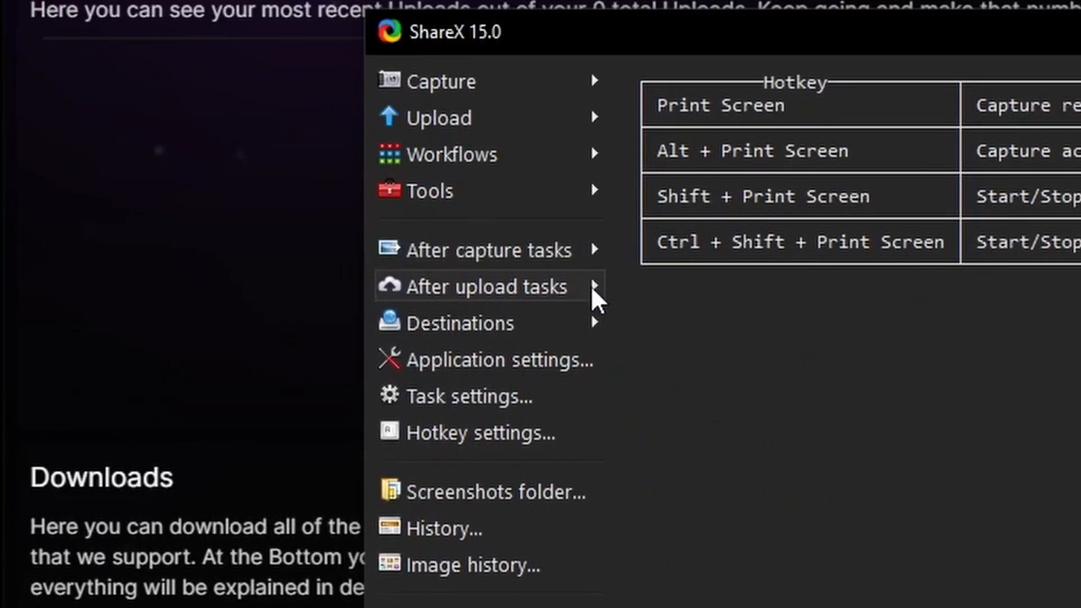
pyautogui.moveTo(591, 289)
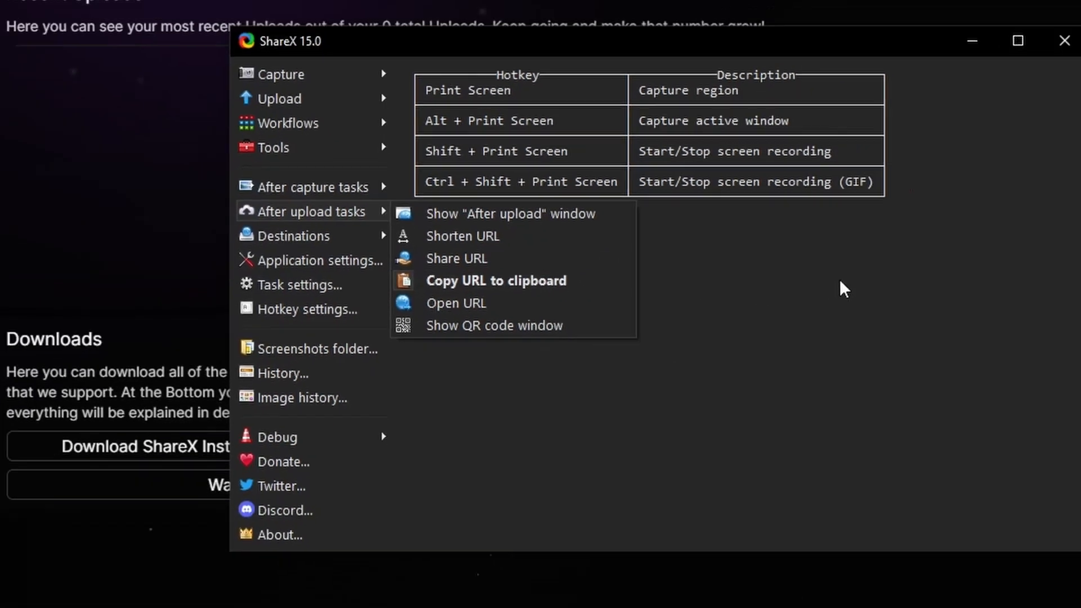
pyautogui.click(661, 291)
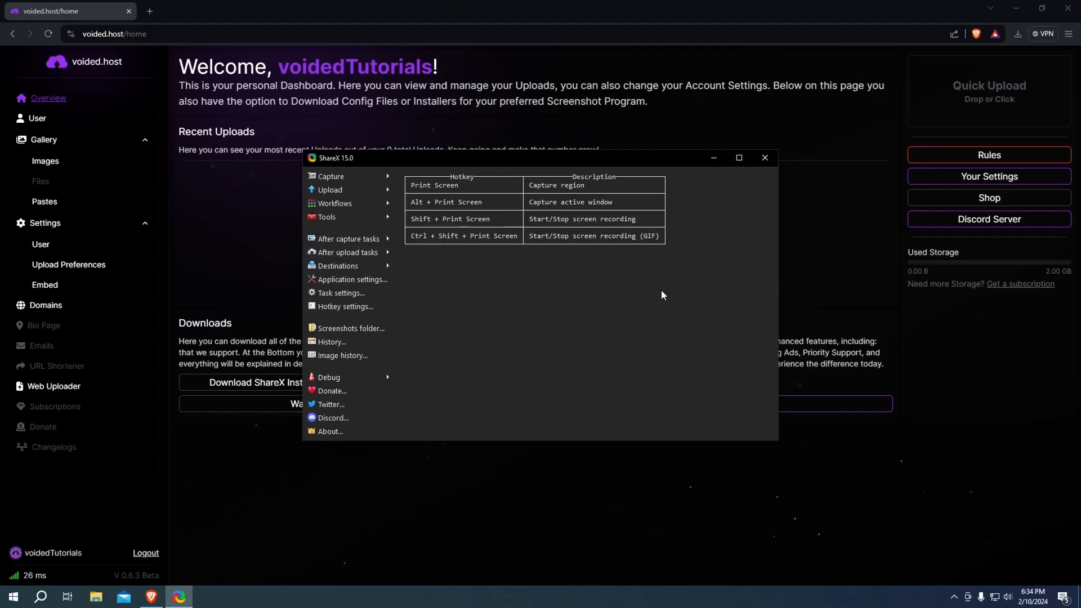
# Step: Start a region capture, draw a freehand smiley face in the empty area of the ShareX window, and capture that window
pyautogui.press('Print')
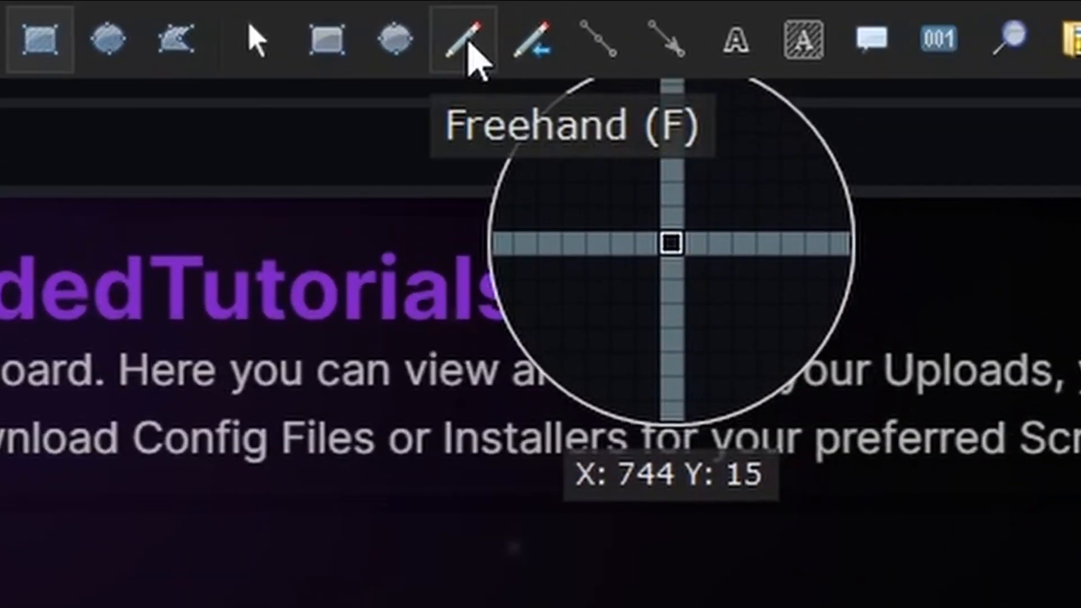
pyautogui.click(441, 19)
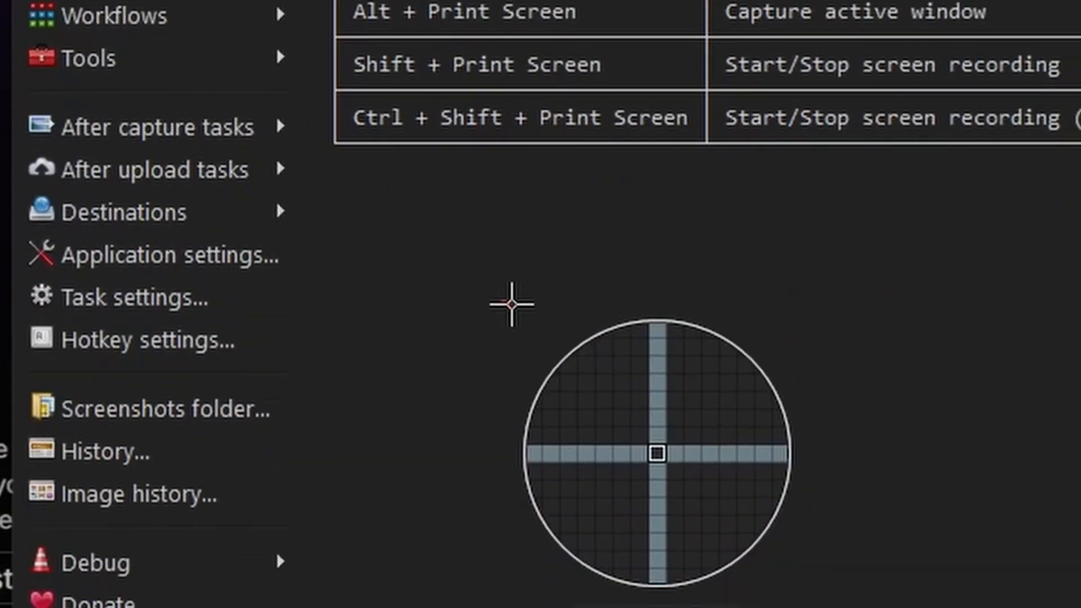
pyautogui.click(495, 248)
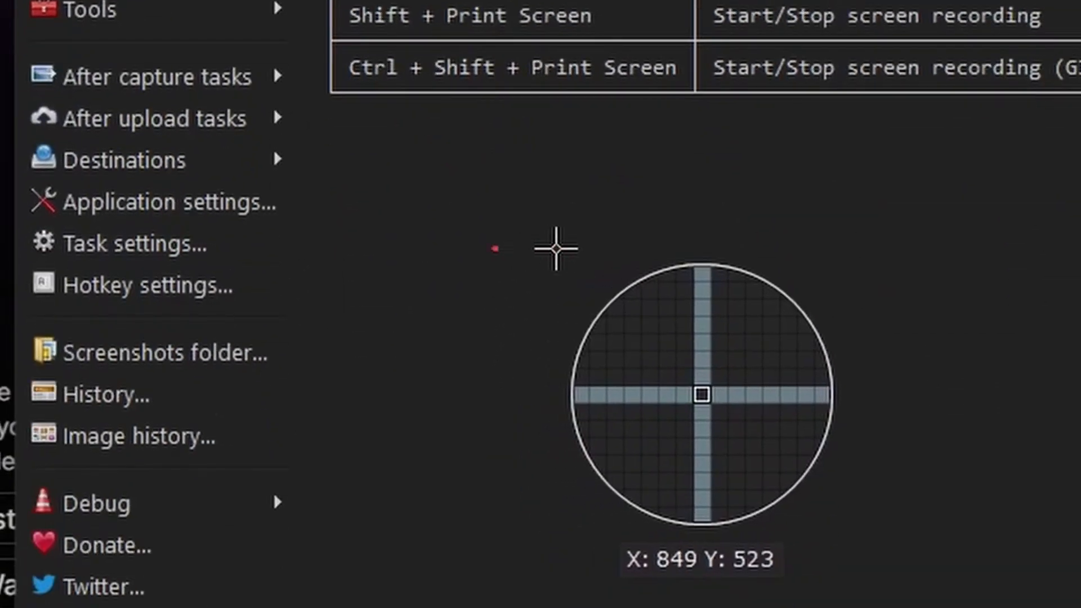
pyautogui.click(556, 248)
pyautogui.moveTo(474, 286); pyautogui.dragTo(568, 286)
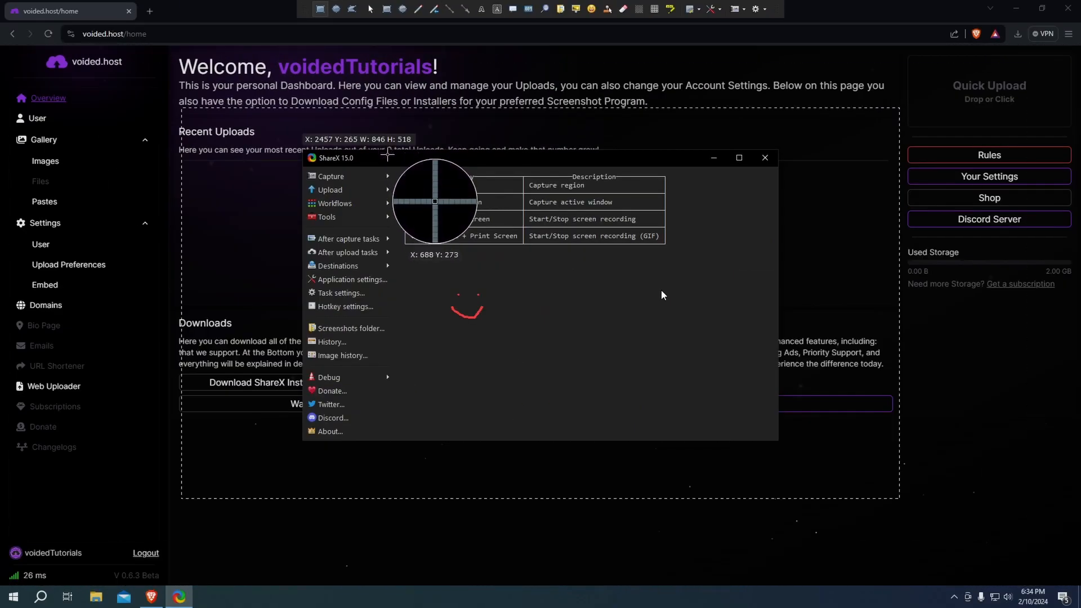
pyautogui.click(387, 154)
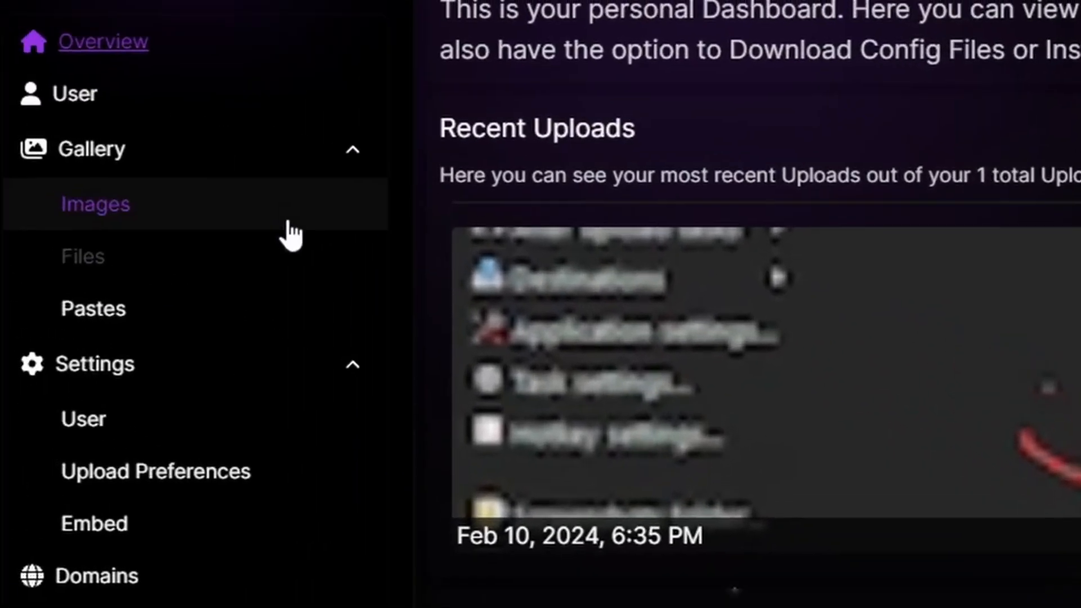
pyautogui.click(285, 234)
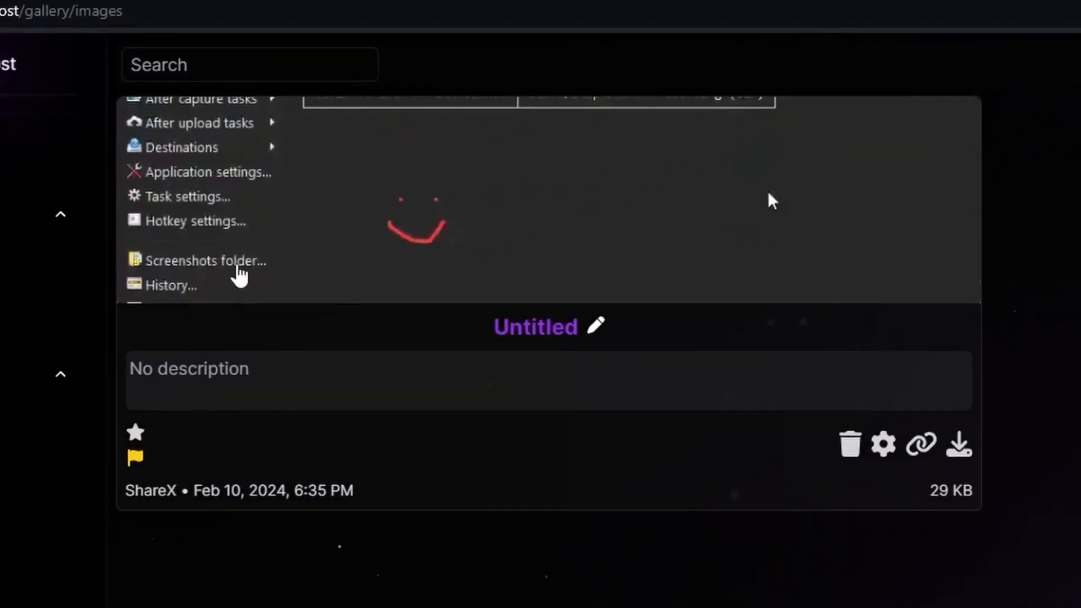
pyautogui.click(365, 276)
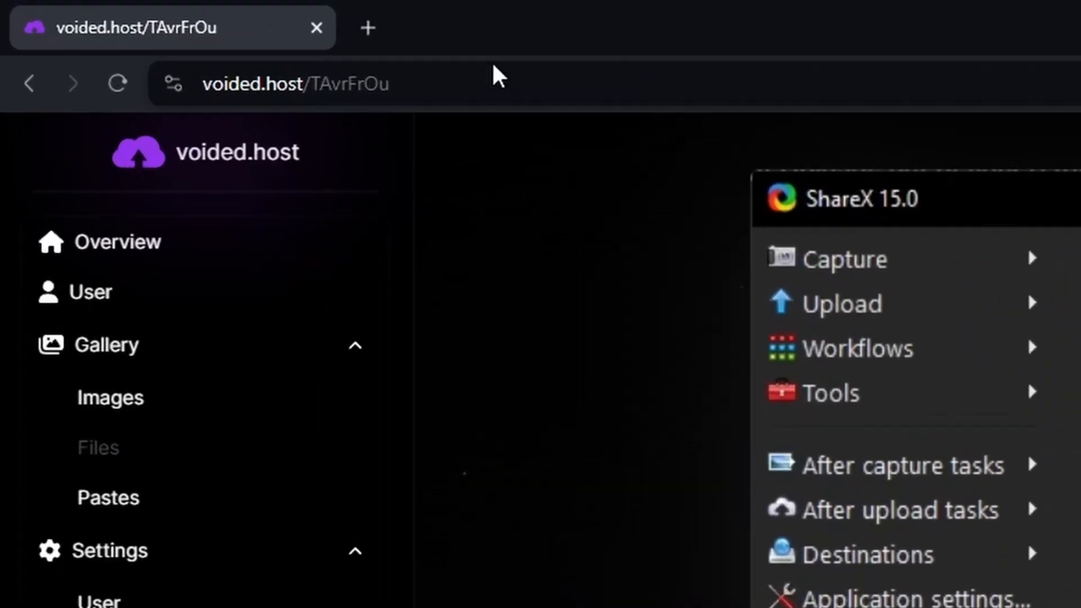
pyautogui.click(371, 28)
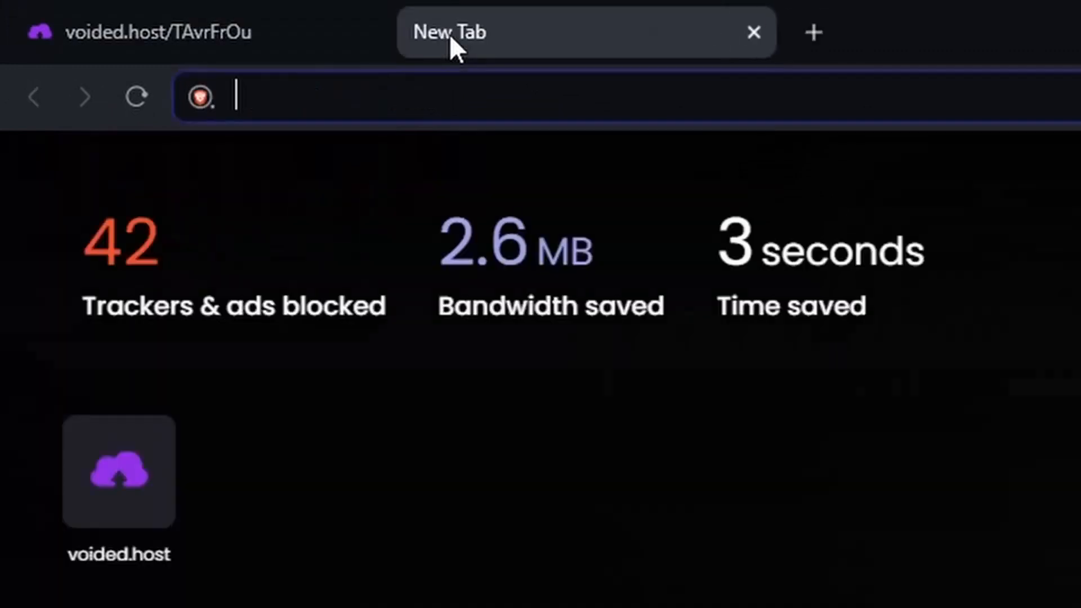
pyautogui.rightClick(472, 104)
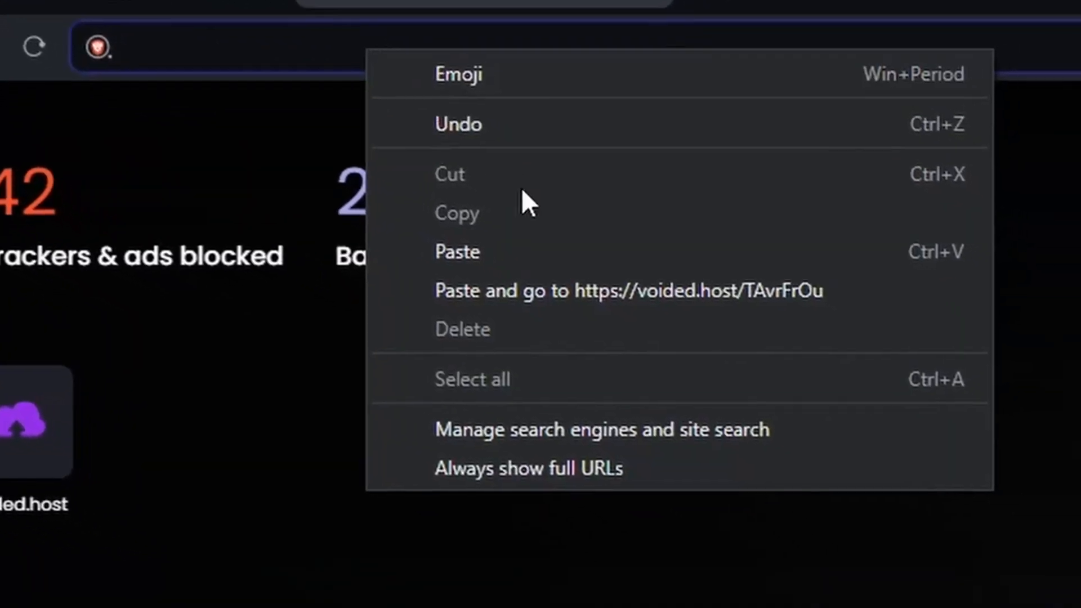
pyautogui.click(653, 298)
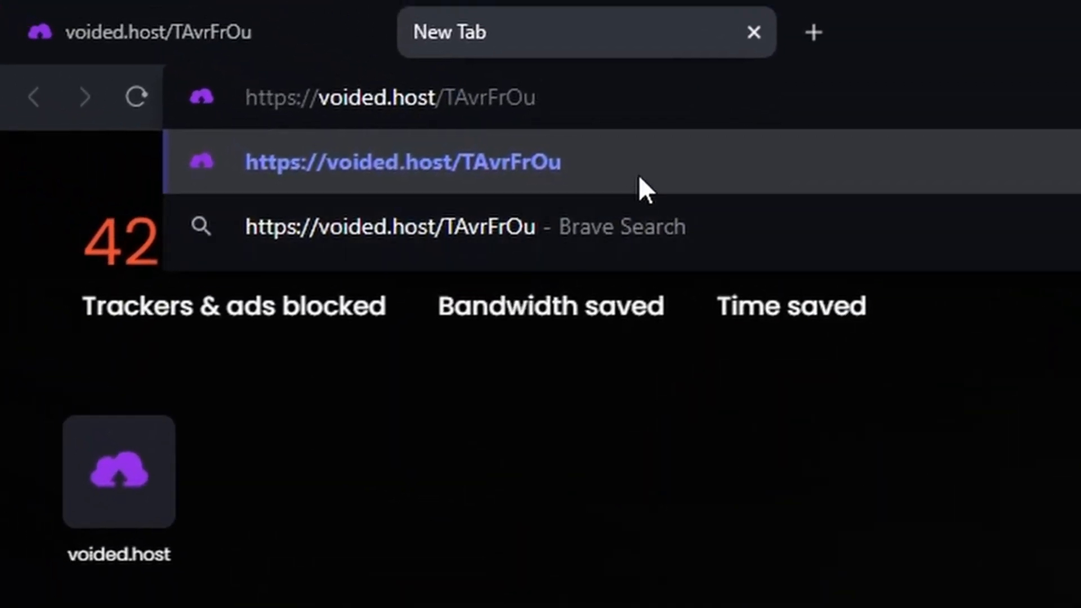
pyautogui.click(505, 121)
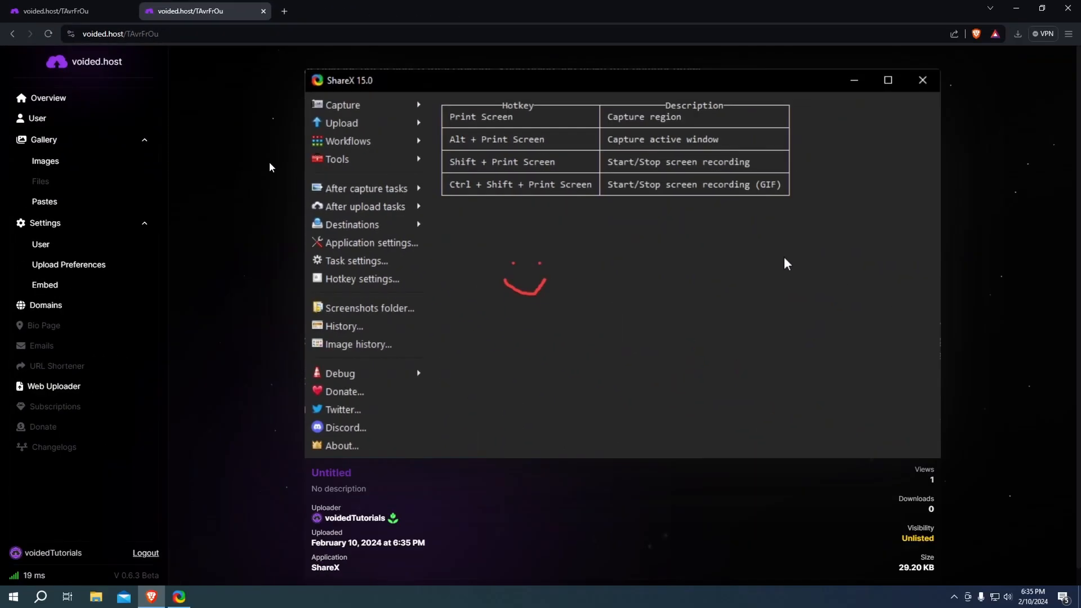